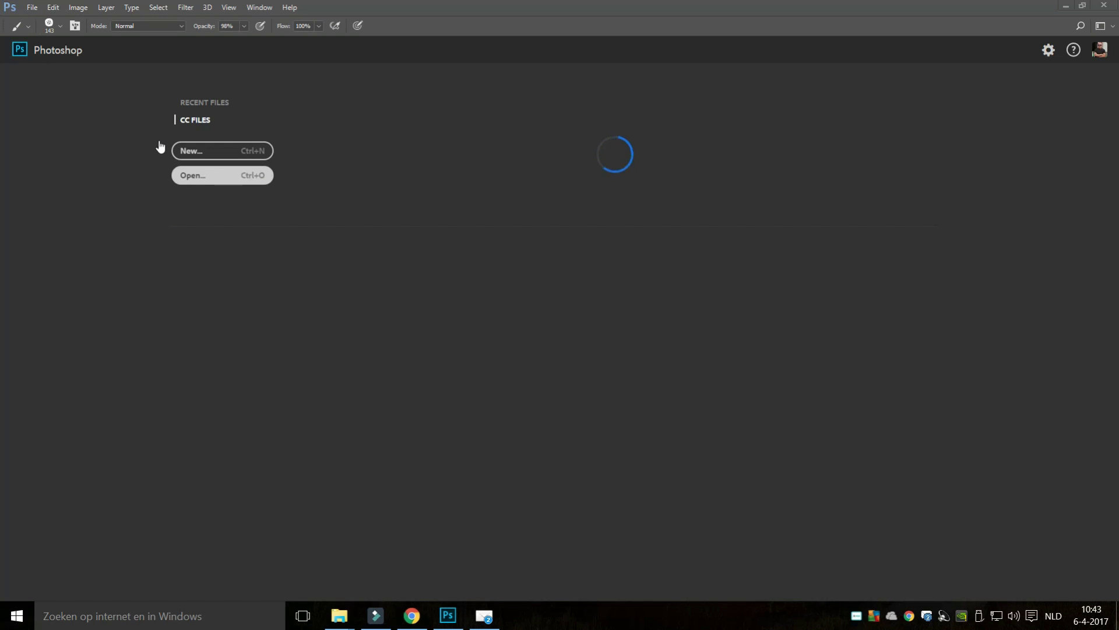
Open the Screw head image from the desktop folder
click(193, 175)
click(608, 272)
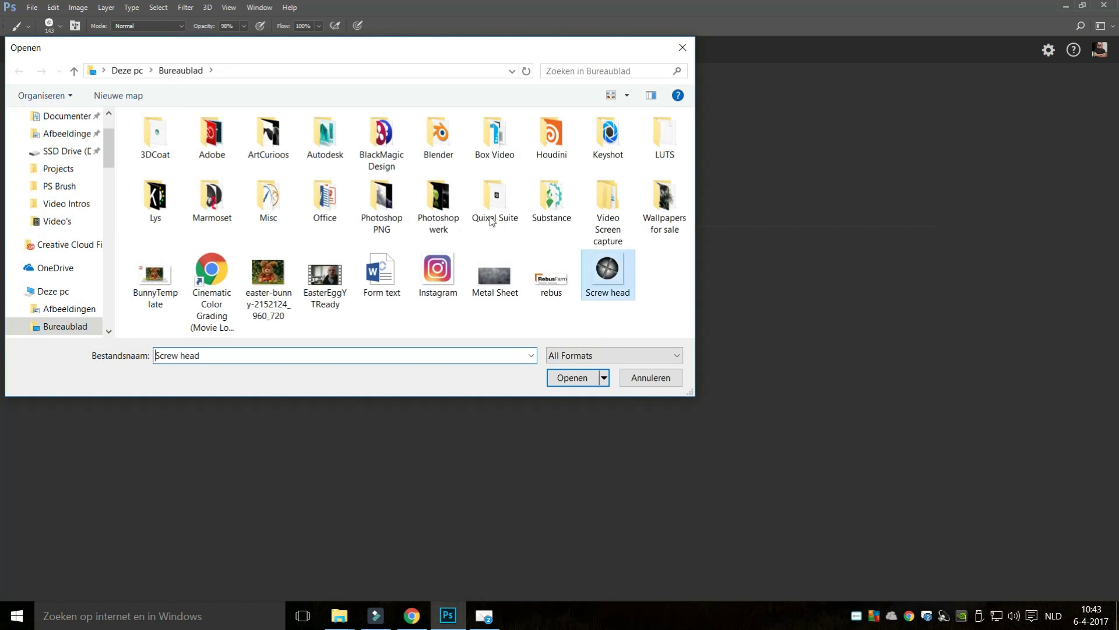
key(Return)
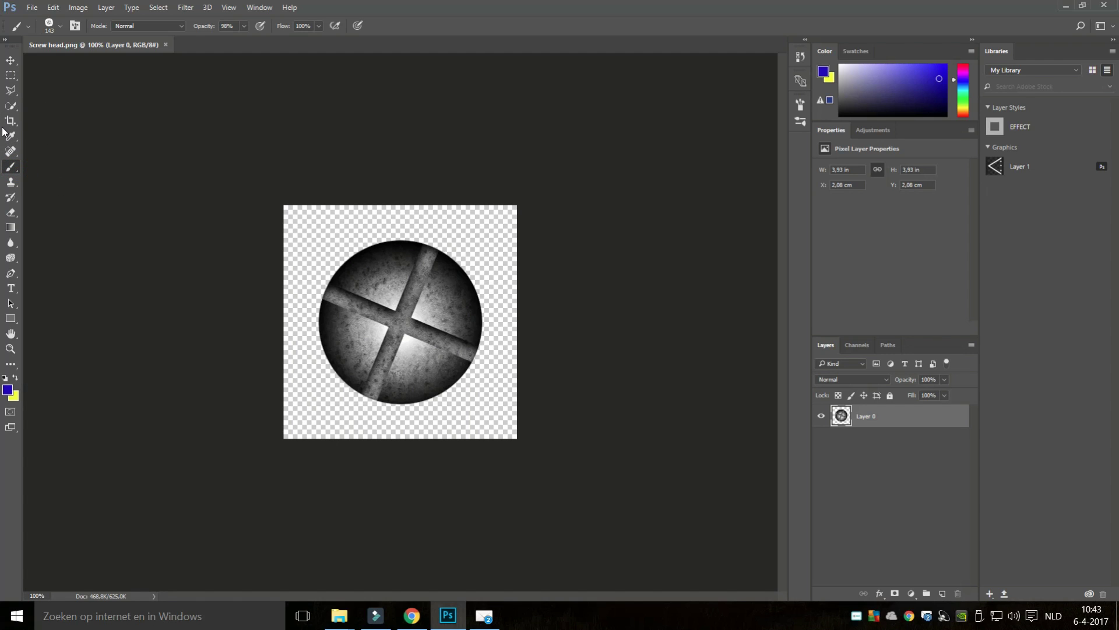
Choose the soft round brush with a size of 143 px and 0% hardness
click(49, 25)
click(42, 113)
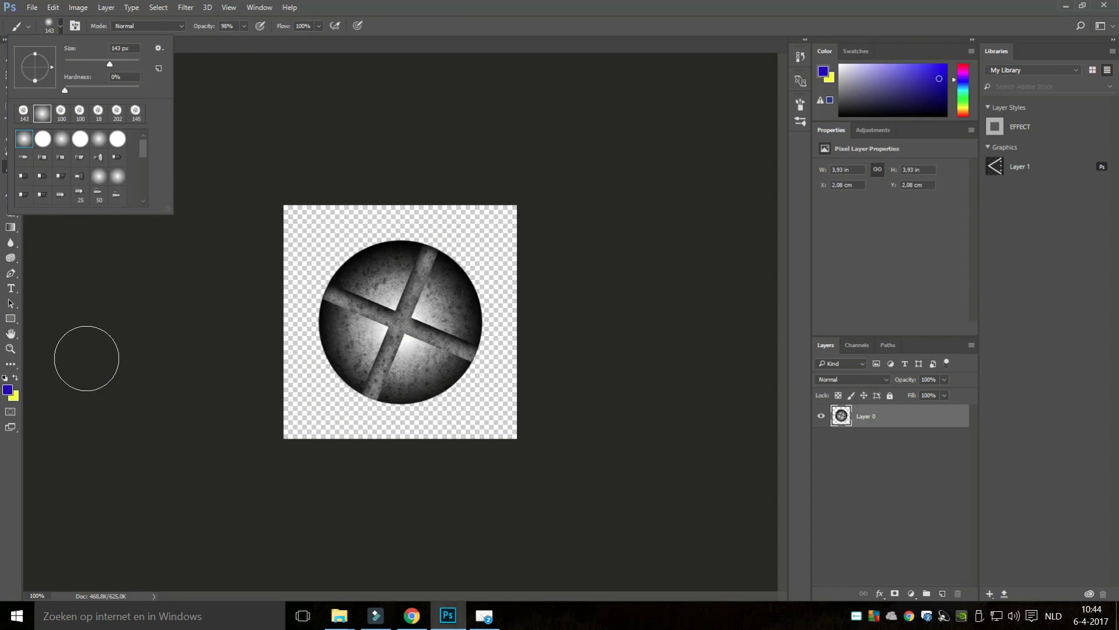
click(109, 440)
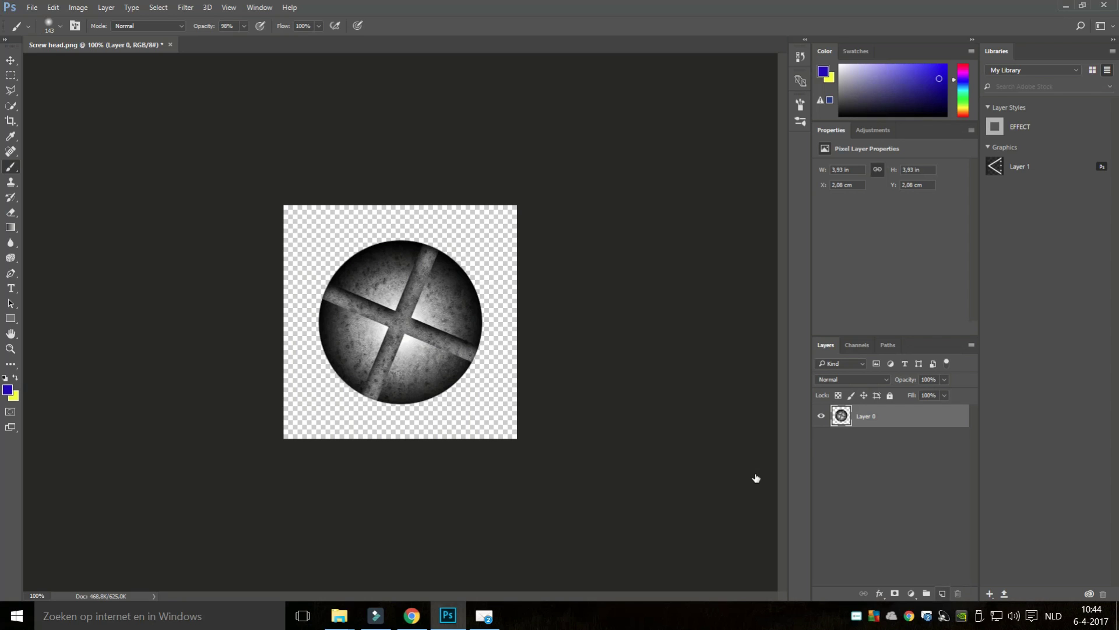
Create a new empty layer and place it beneath the screw head layer
click(943, 593)
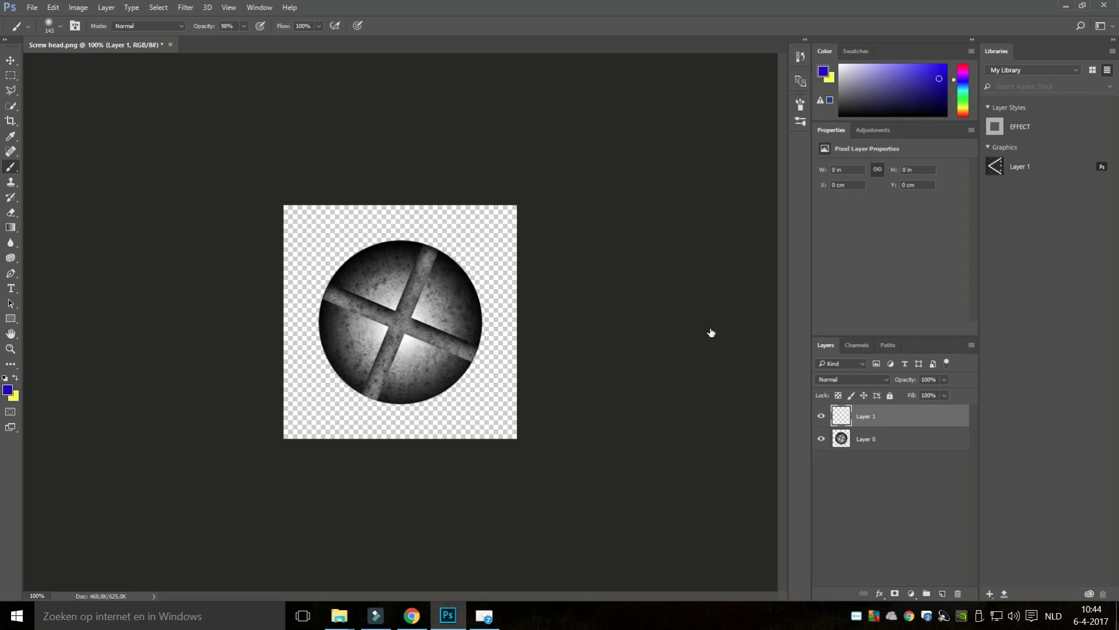
drag(879, 415, 892, 463)
drag(714, 370, 716, 375)
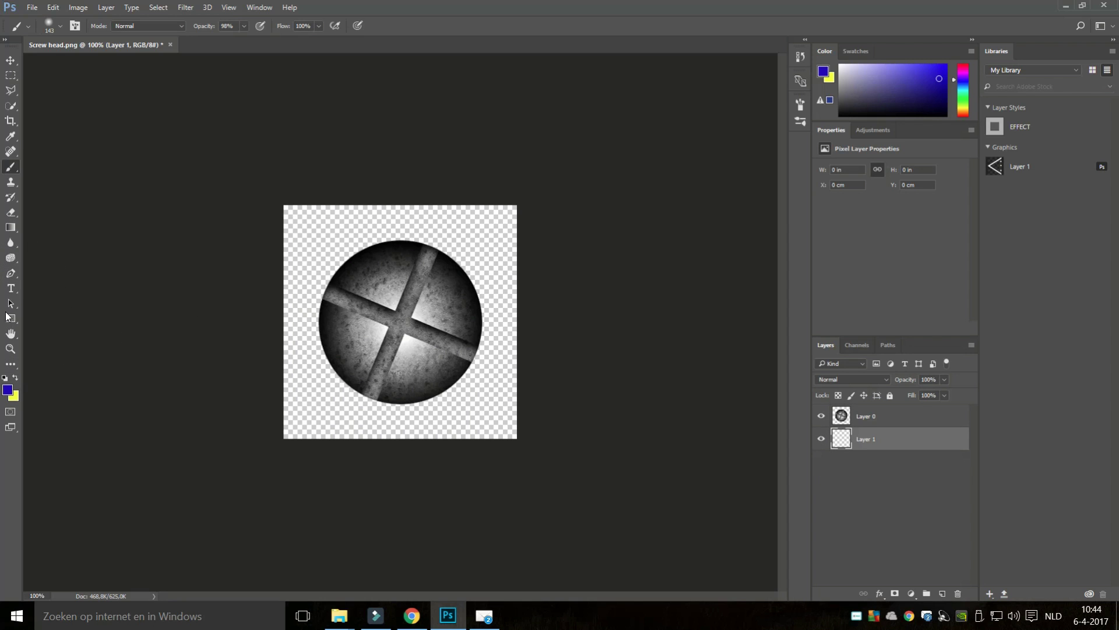
Set the foreground color to black (000000) and paint a soft shadow all around the screw head on the new layer
click(8, 390)
click(346, 239)
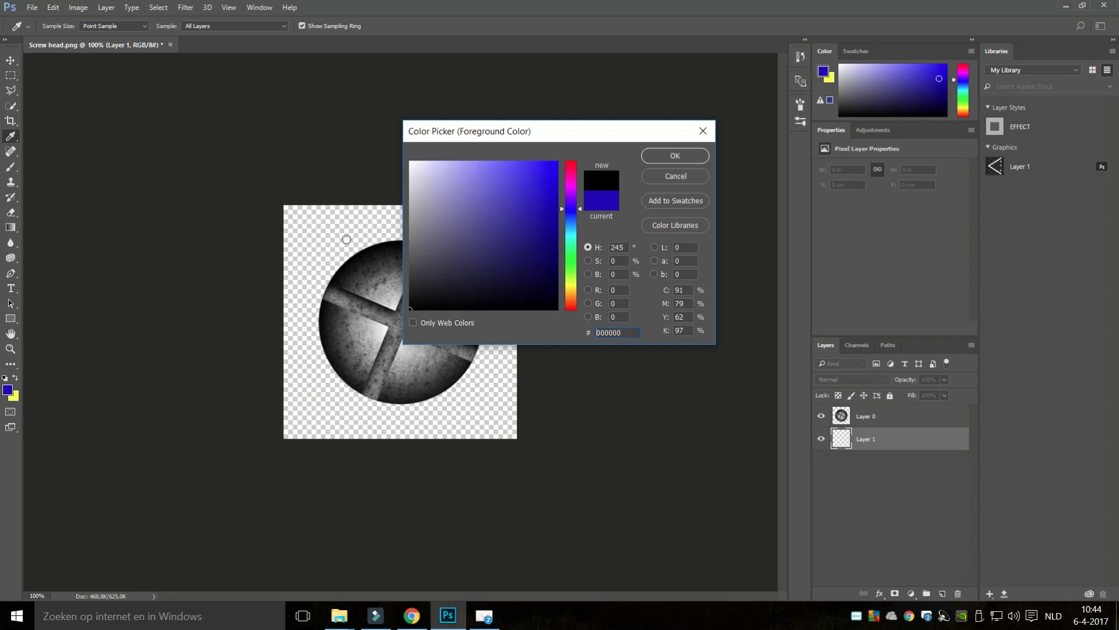
key(Return)
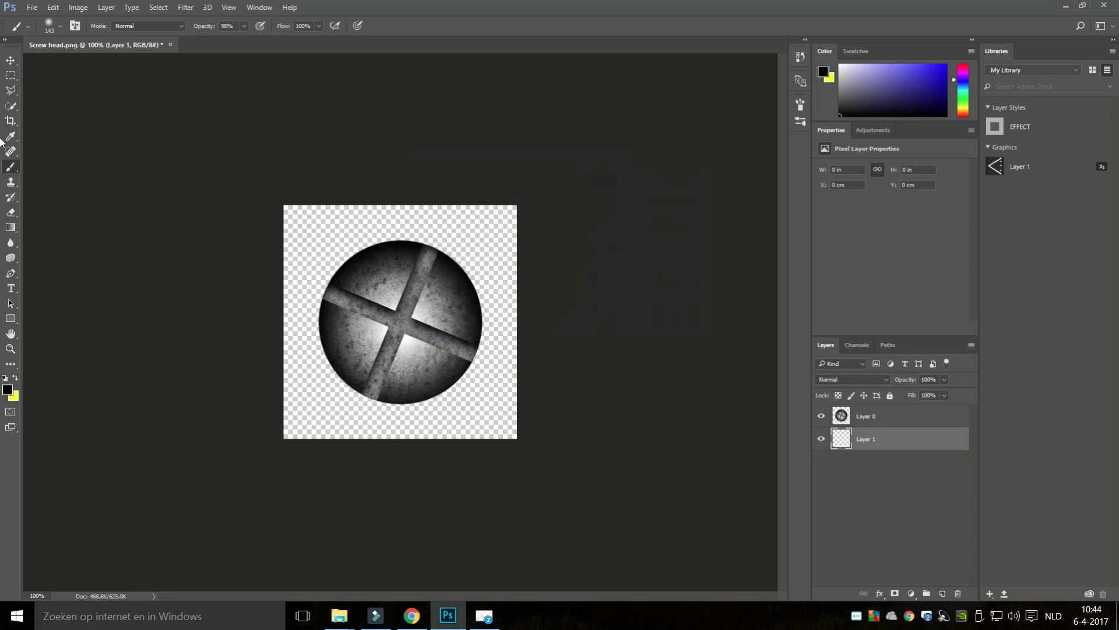
click(53, 24)
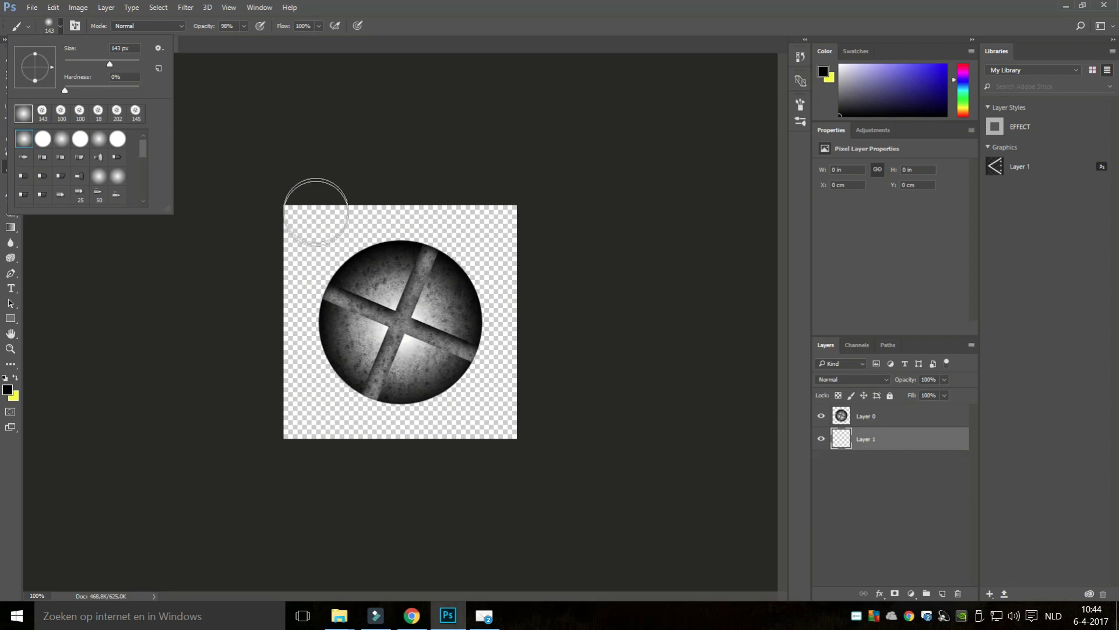
click(381, 254)
mouse_move(304, 205)
mouse_down()
mouse_move(264, 239)
mouse_move(270, 300)
mouse_move(311, 313)
mouse_up()
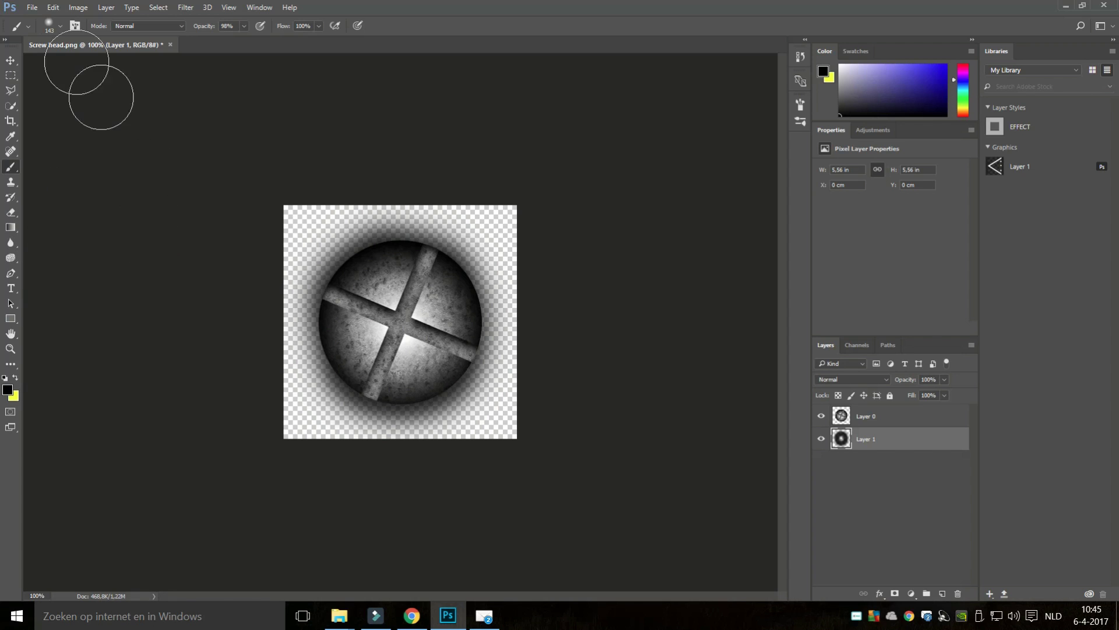
Define a brush preset from the screw head with its shadow and give it a name
click(41, 9)
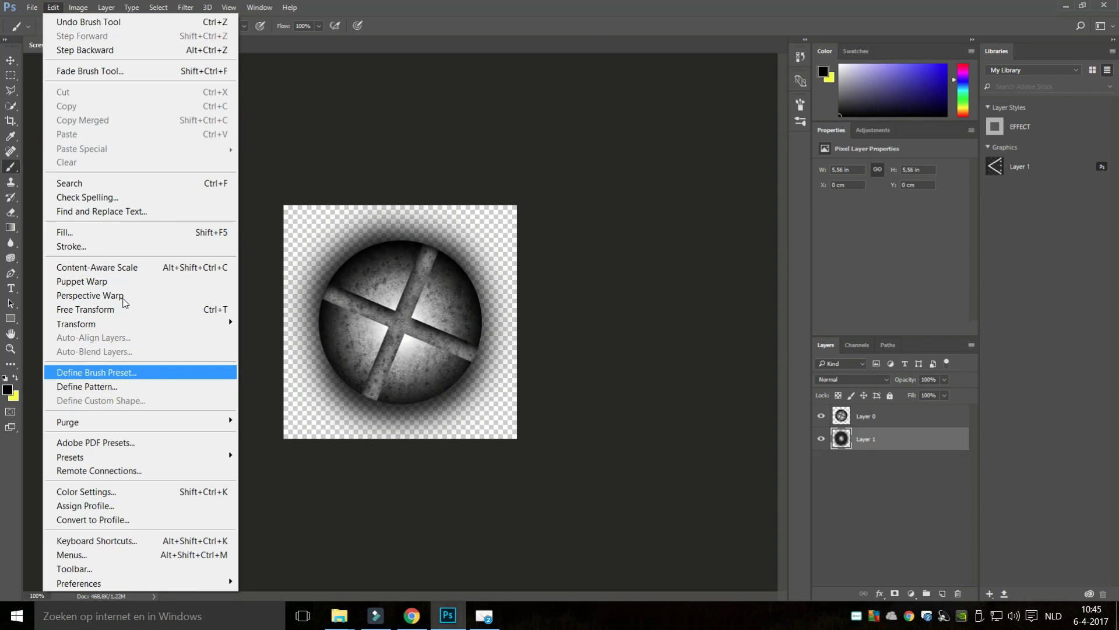
key(Return)
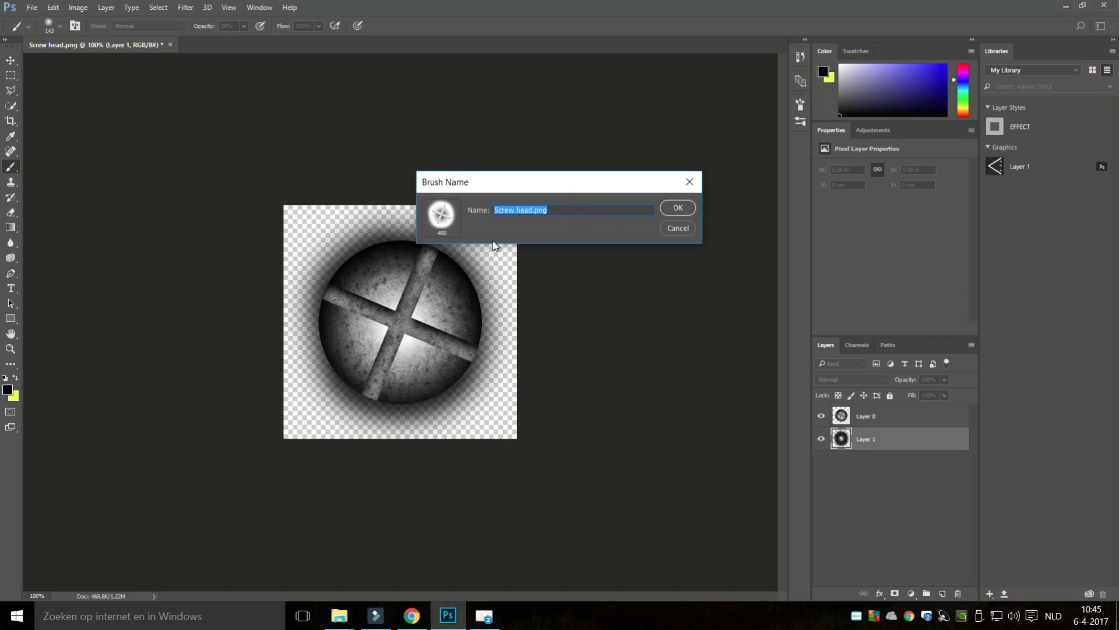
text(Sc)
key(Return)
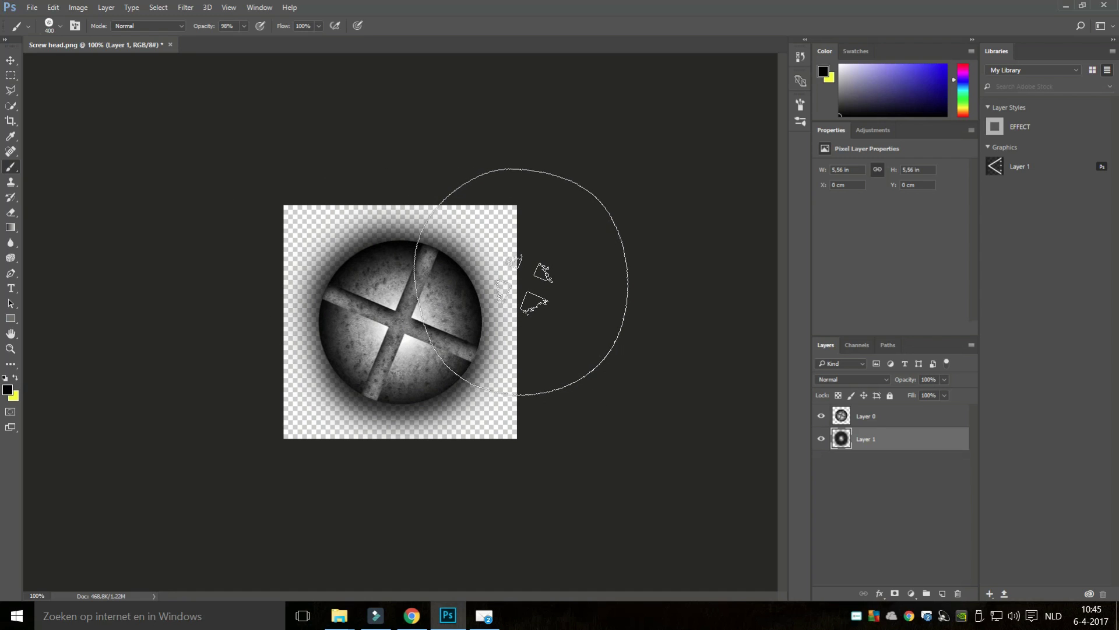
Open the Metal Sheet image from the desktop folder
click(29, 7)
click(40, 27)
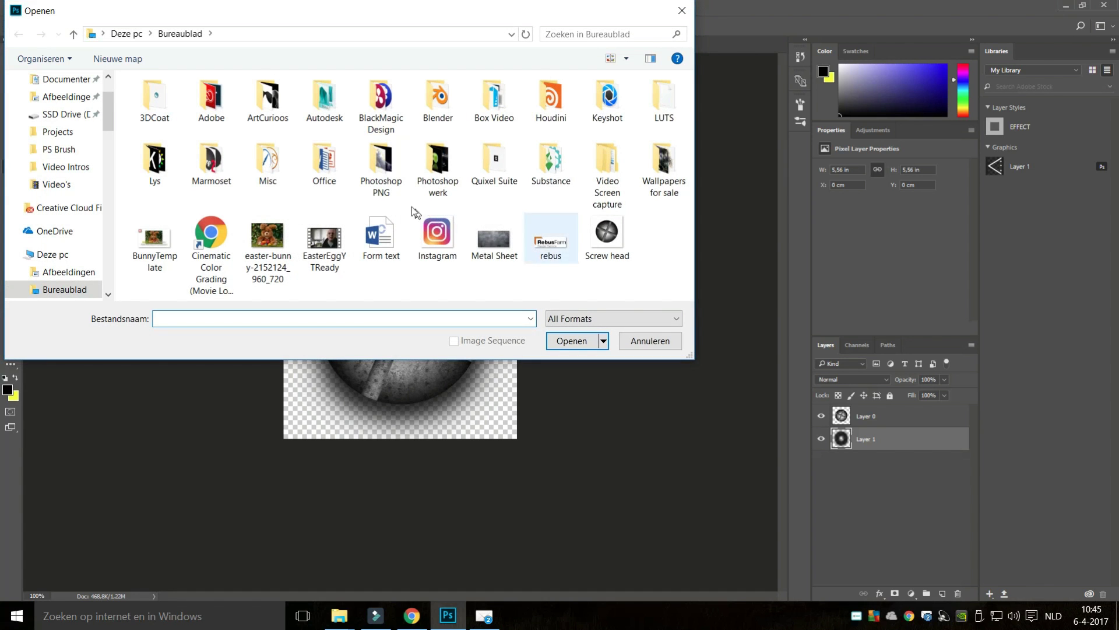
click(494, 238)
click(571, 340)
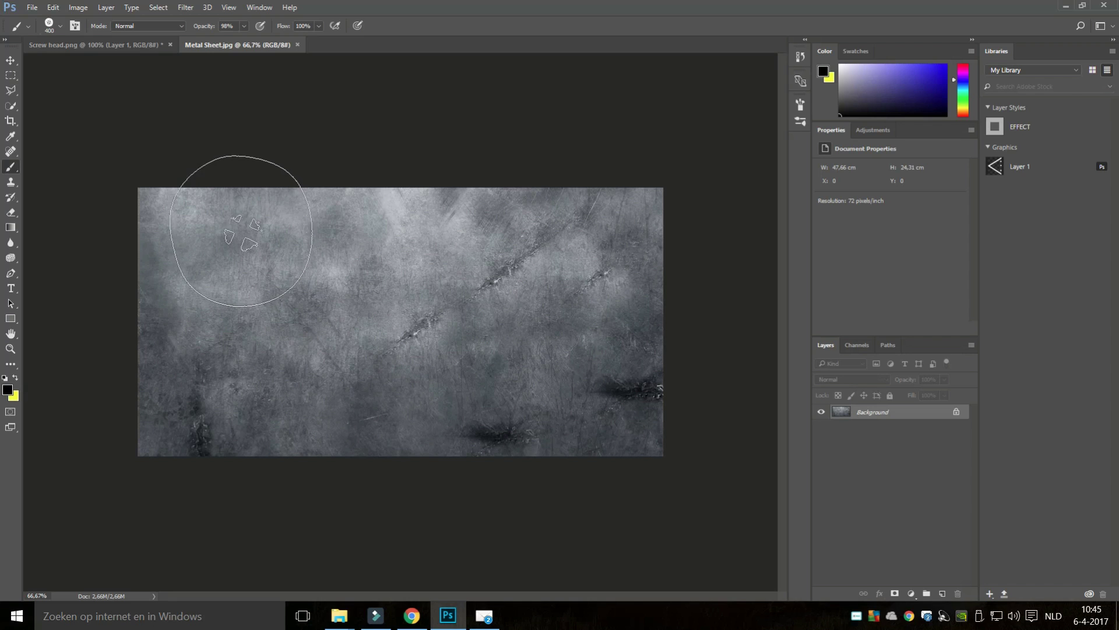
Set the screw head brush size to 180 px and stamp one black screw in the metal sheet's upper-left corner
right_click(308, 279)
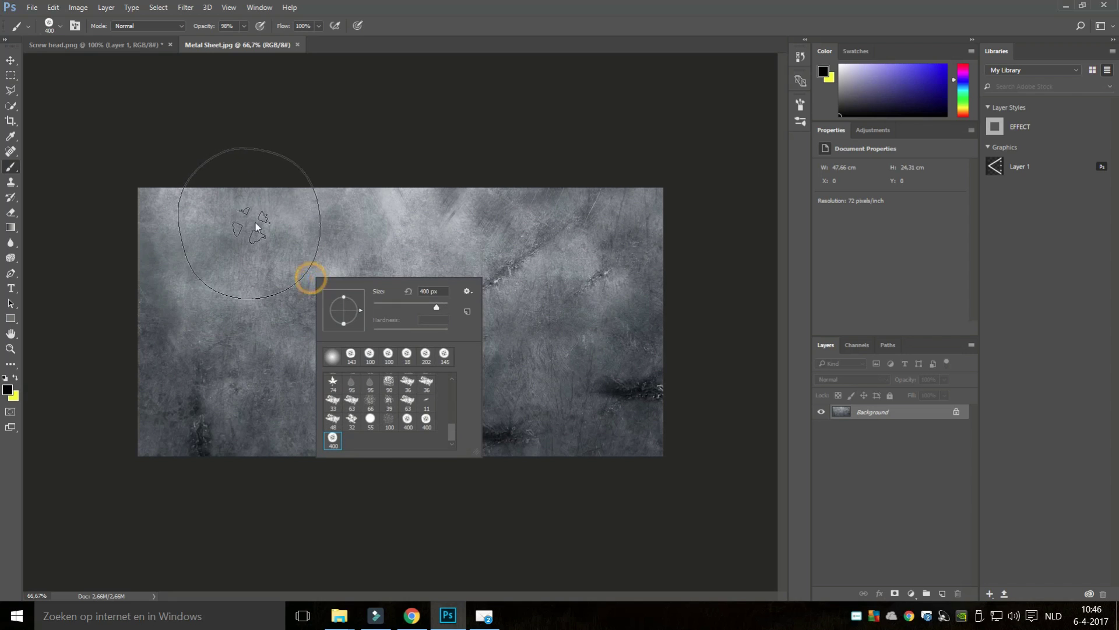
text(78)
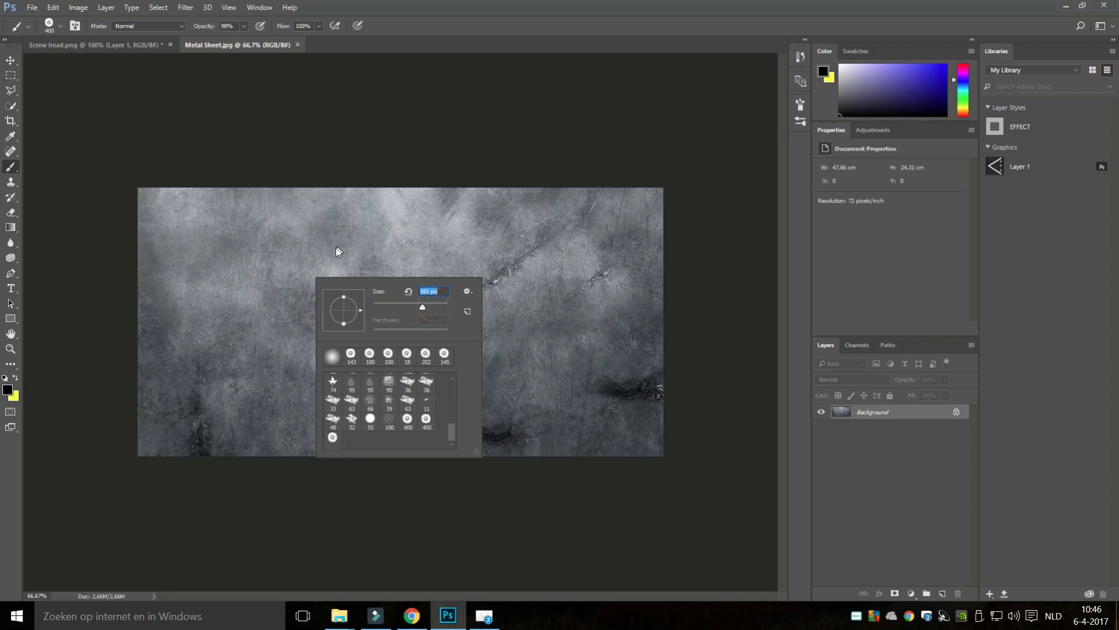
key(Return)
text(117)
key(Return)
text(180)
key(Return)
click(183, 231)
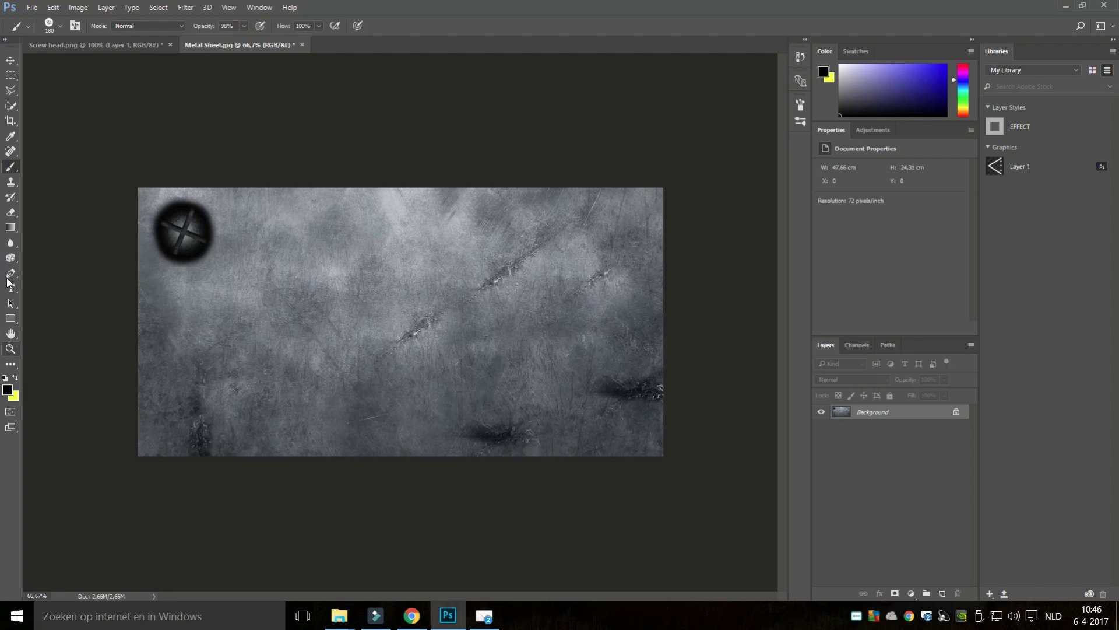
Examine the stamped screw head up close, then return to viewing the whole metal sheet
click(10, 348)
click(131, 191)
click(133, 180)
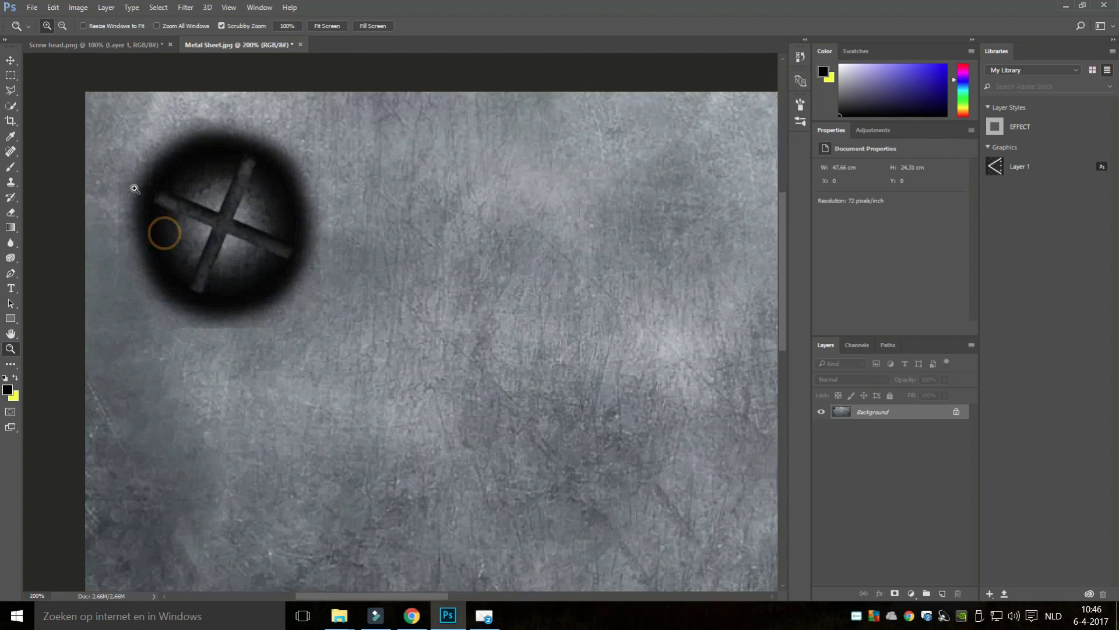
click(105, 249)
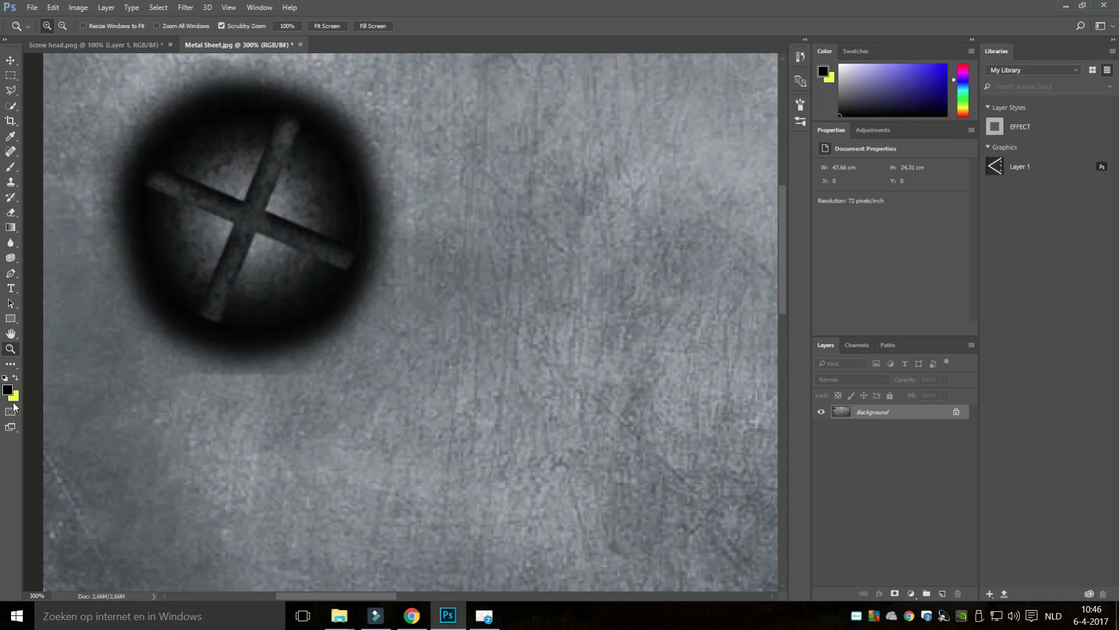
key(ctrl+minus)
key(ctrl+minus)
key(ctrl+minus)
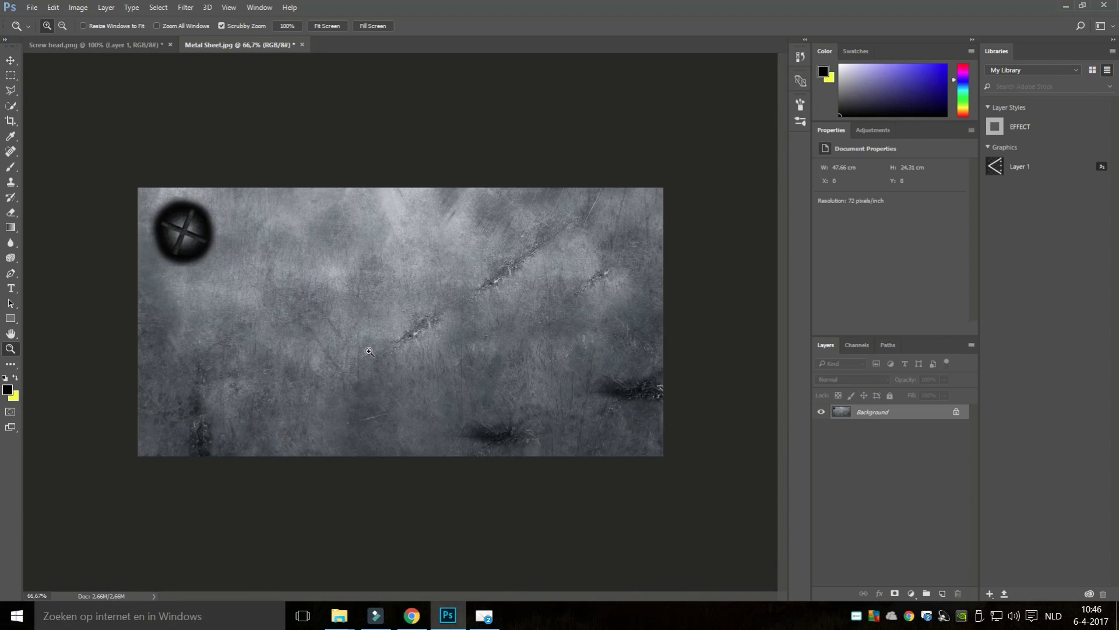
Try the screw head brush in color by stamping one blue screw and one red screw on the metal sheet
click(892, 97)
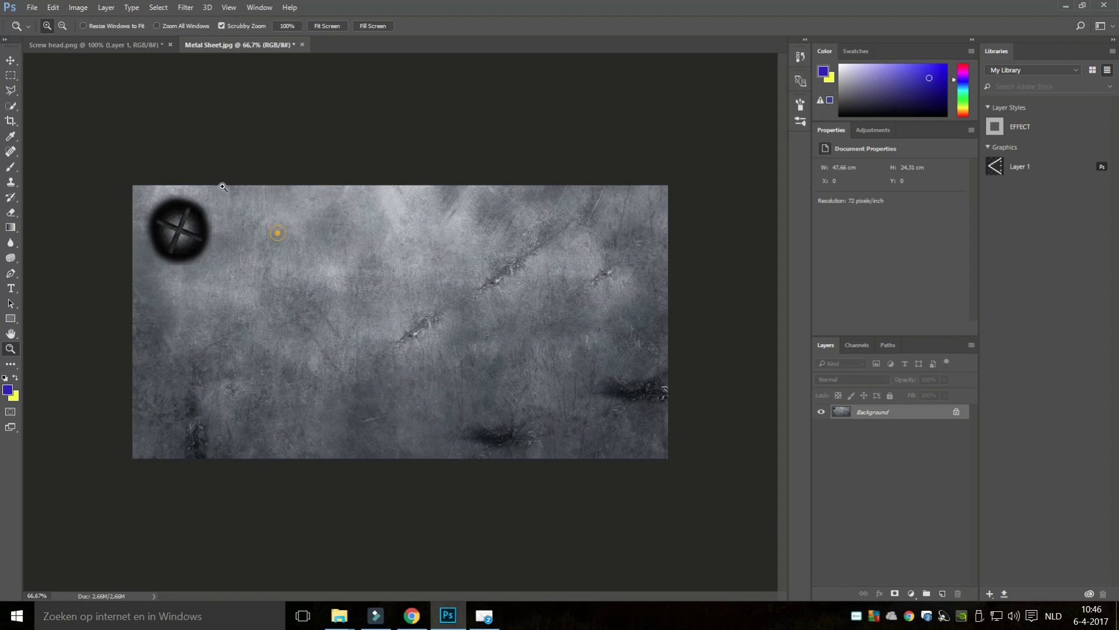
click(275, 229)
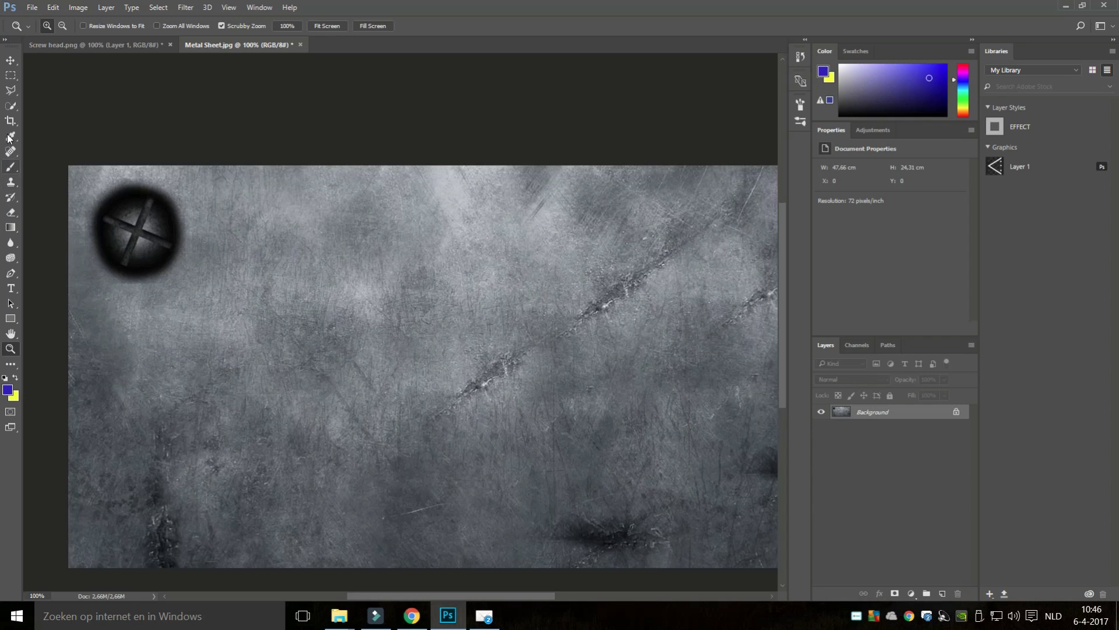
click(10, 167)
click(309, 277)
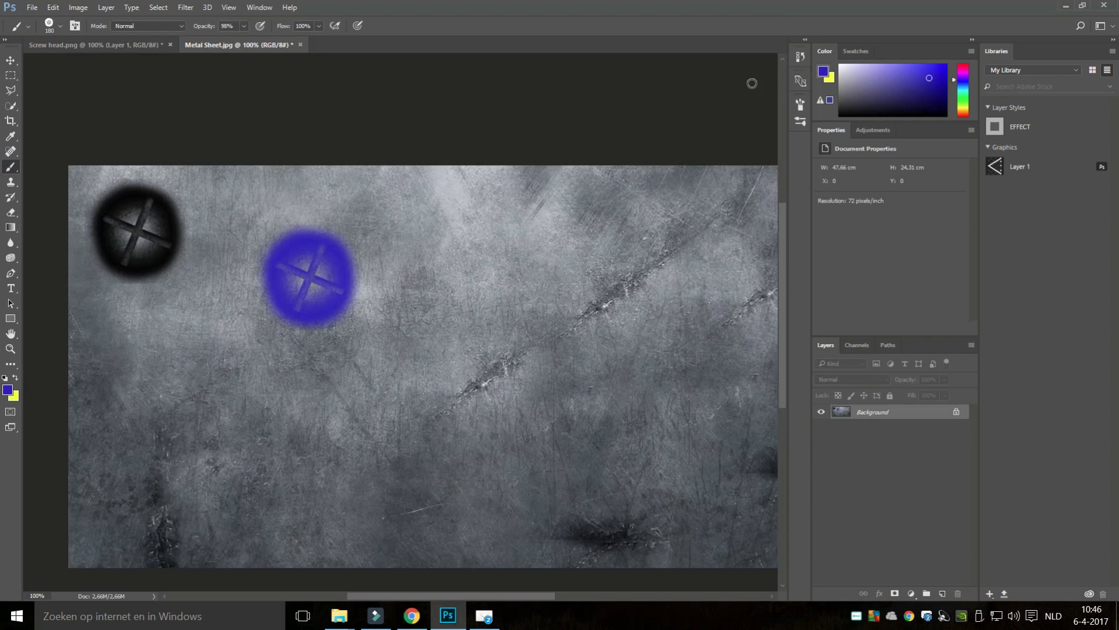
click(963, 65)
click(598, 248)
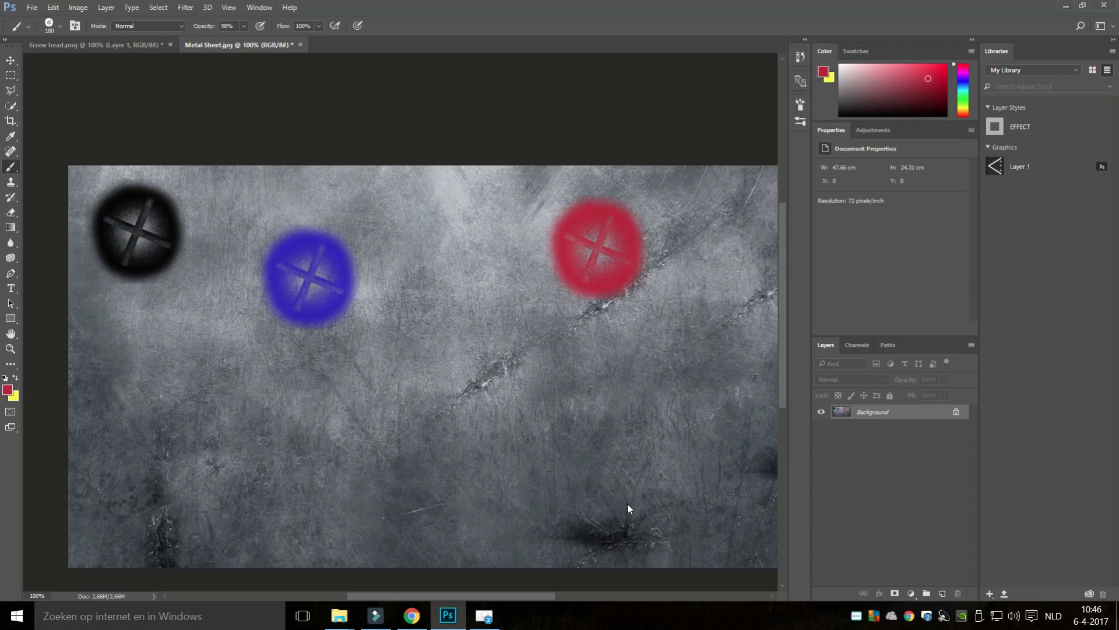
Undo the red and blue screw stamps
click(49, 10)
click(60, 48)
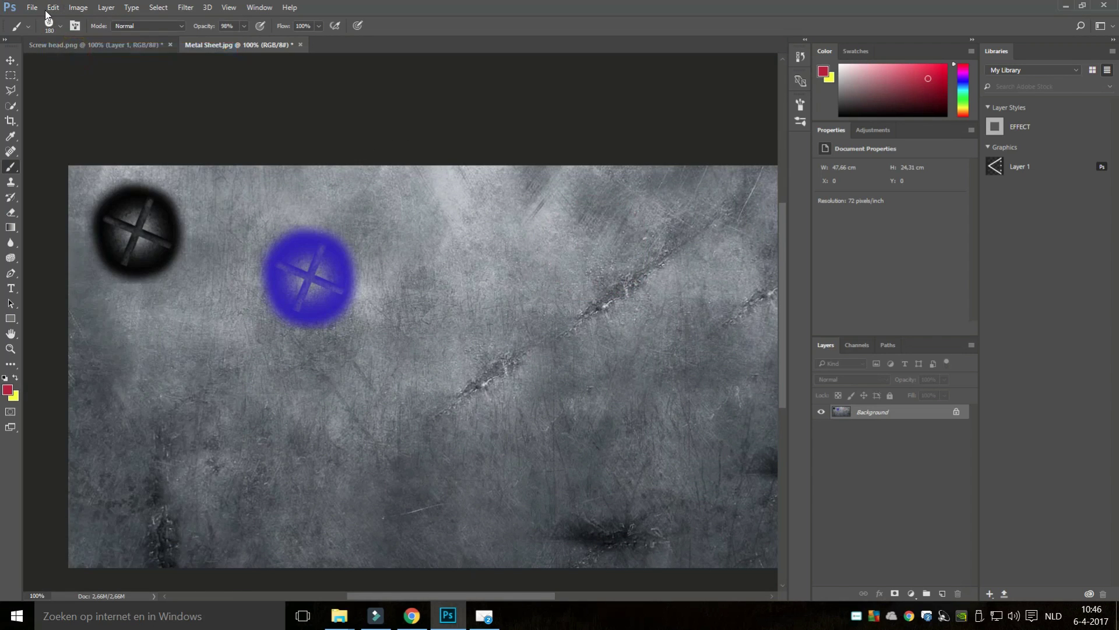
click(47, 9)
click(73, 49)
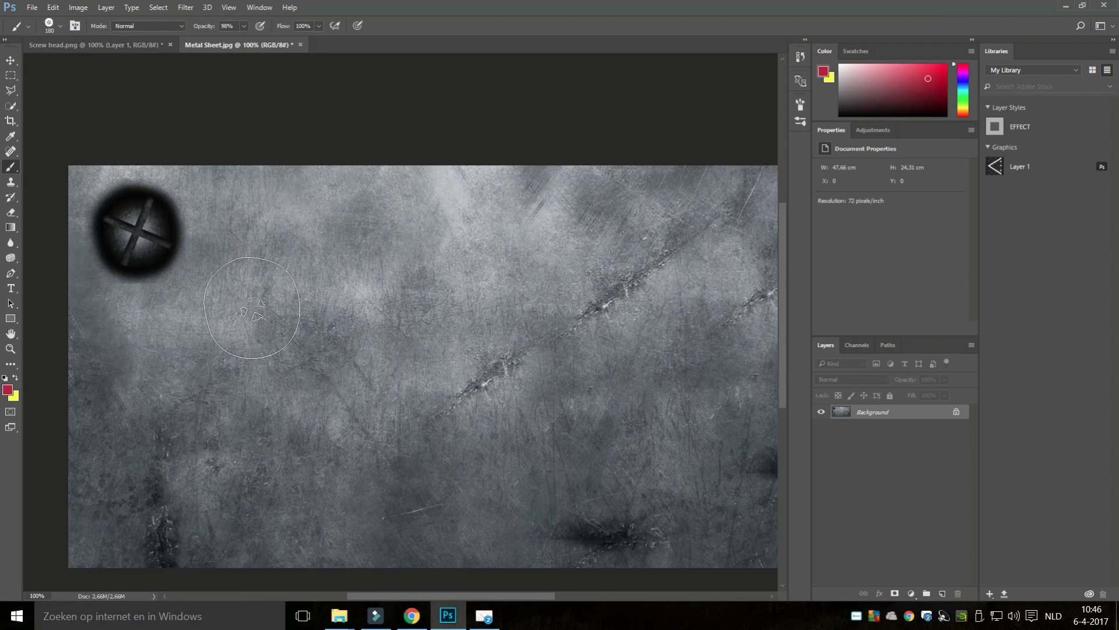
Try painting a continuous horizontal red stroke across the lower metal sheet with the screw head brush, then undo it
key(ctrl+minus)
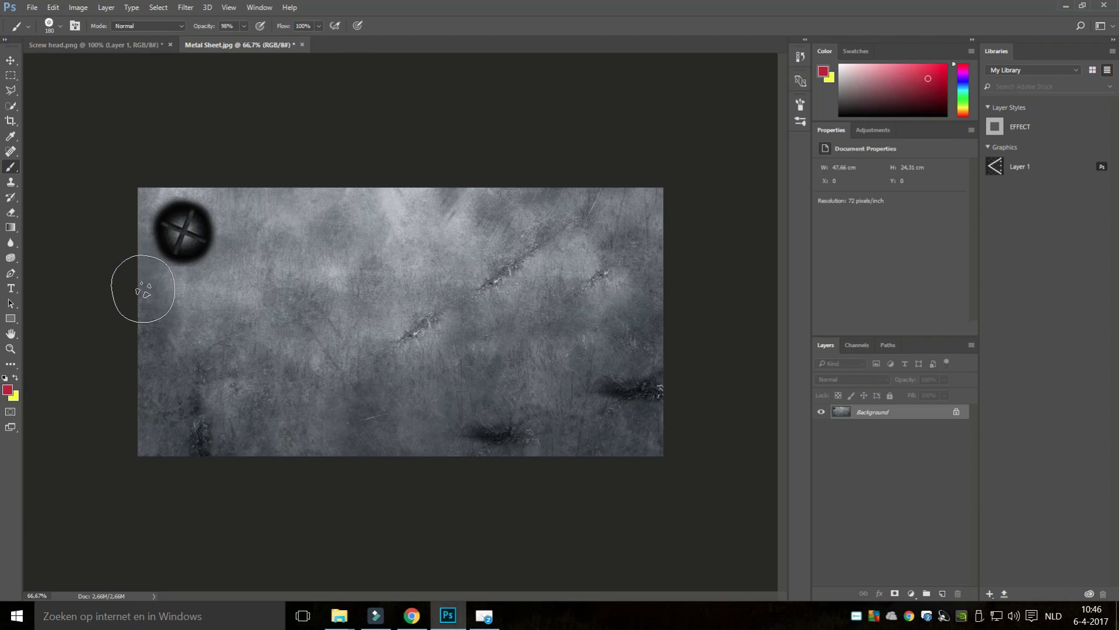
drag(178, 349, 385, 348)
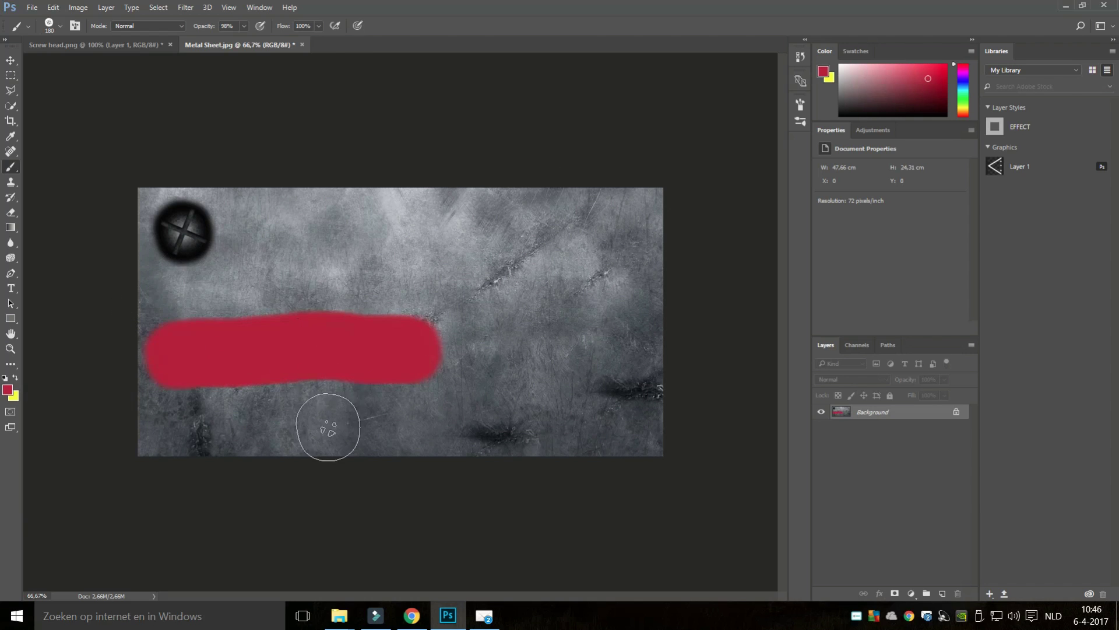
click(47, 7)
click(74, 46)
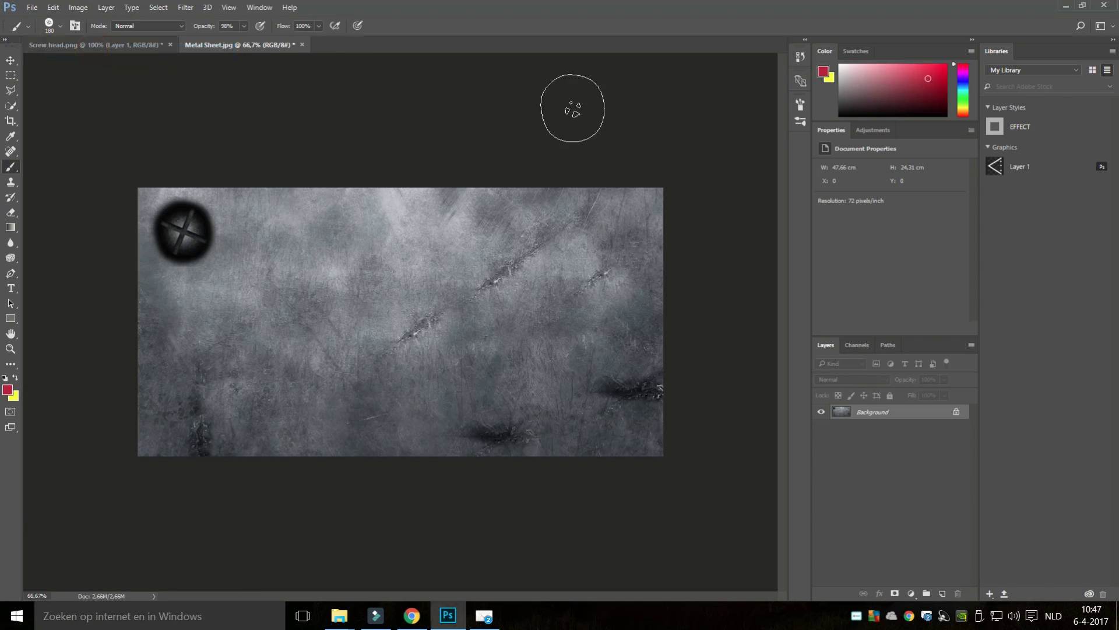
Set the foreground color back to black and the screw head brush's spacing to 157%
alt+click(701, 78)
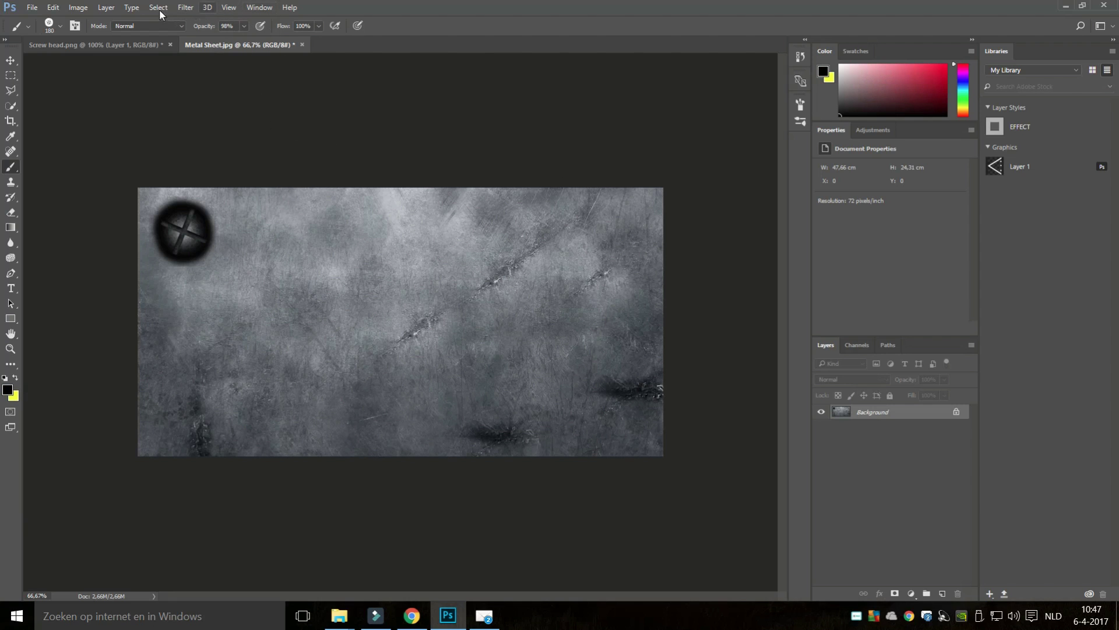
click(260, 7)
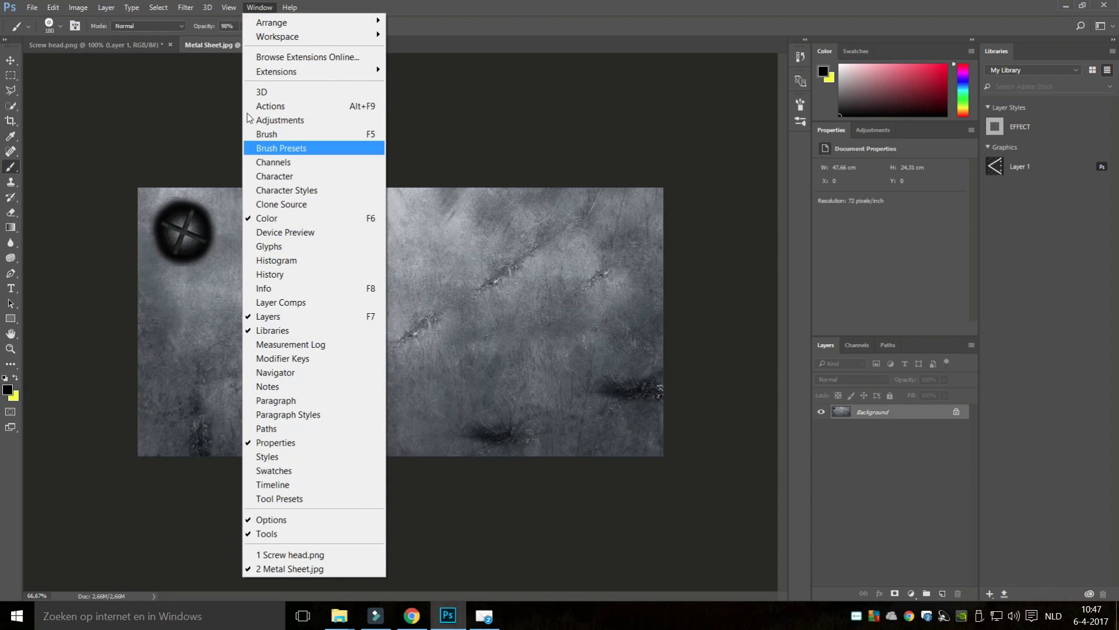
click(257, 133)
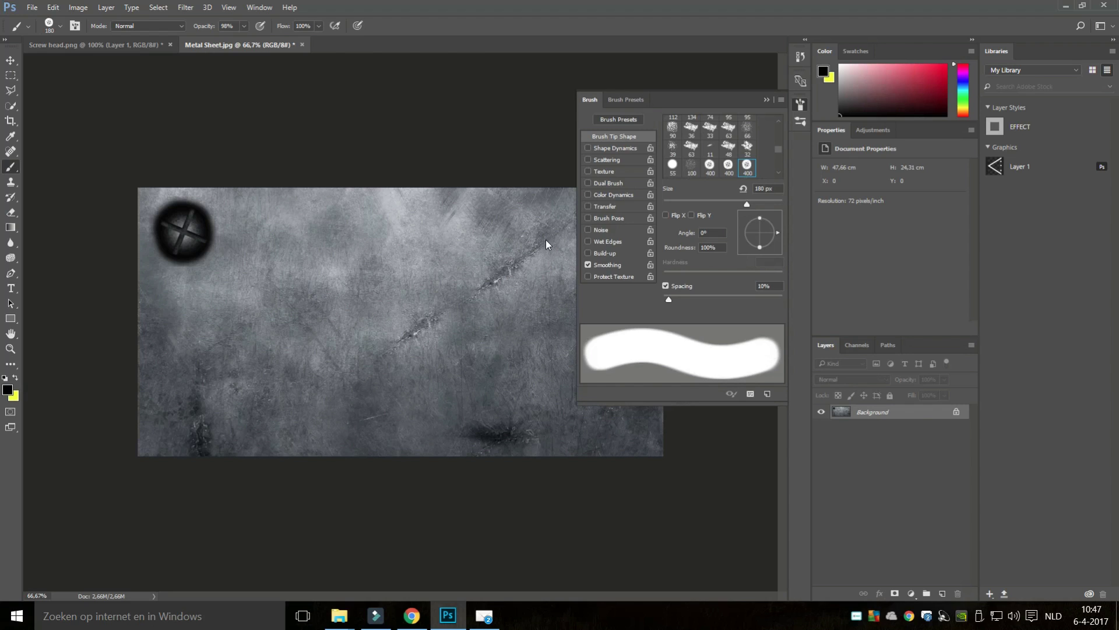
drag(669, 299, 739, 299)
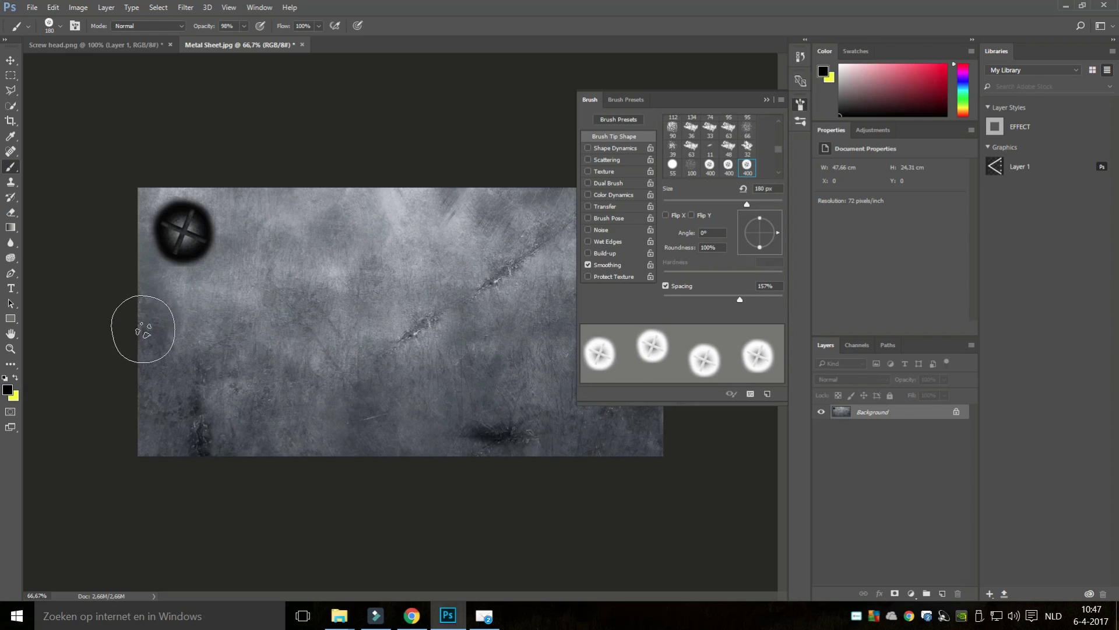
Stamp a row of four evenly spaced black screws along the lower edge of the metal sheet, starting near its left edge
click(181, 411)
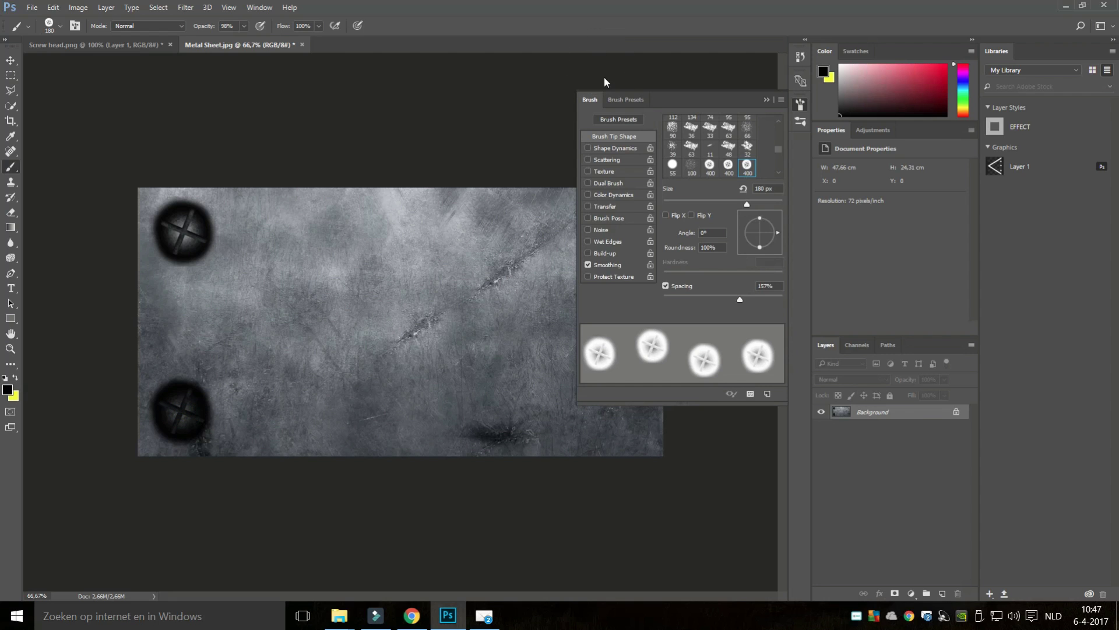
key(F5)
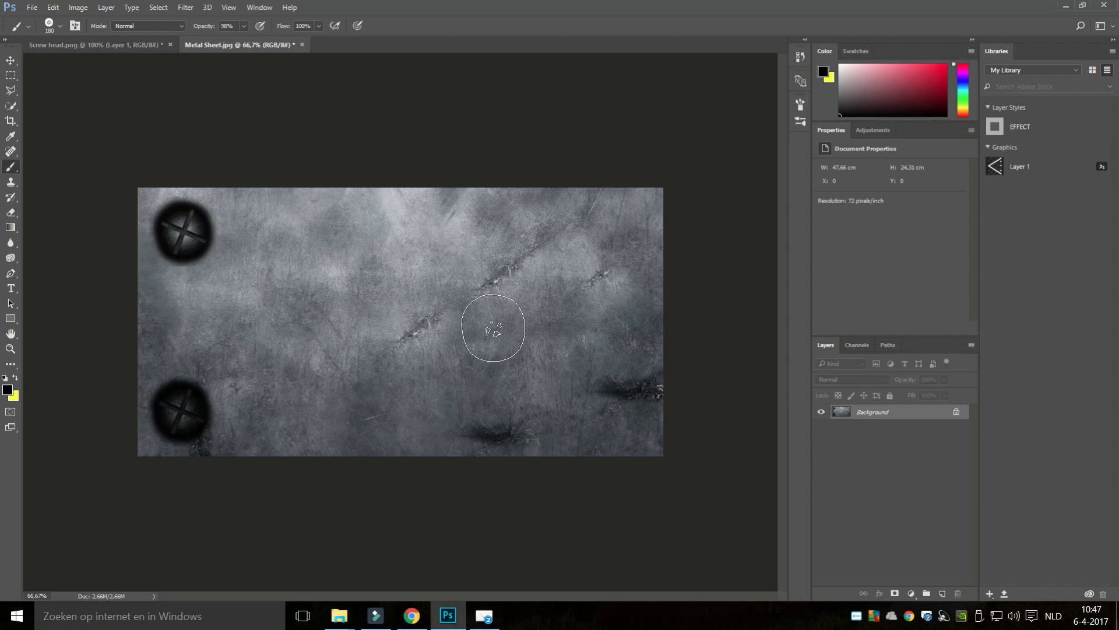
click(290, 411)
click(401, 411)
click(511, 409)
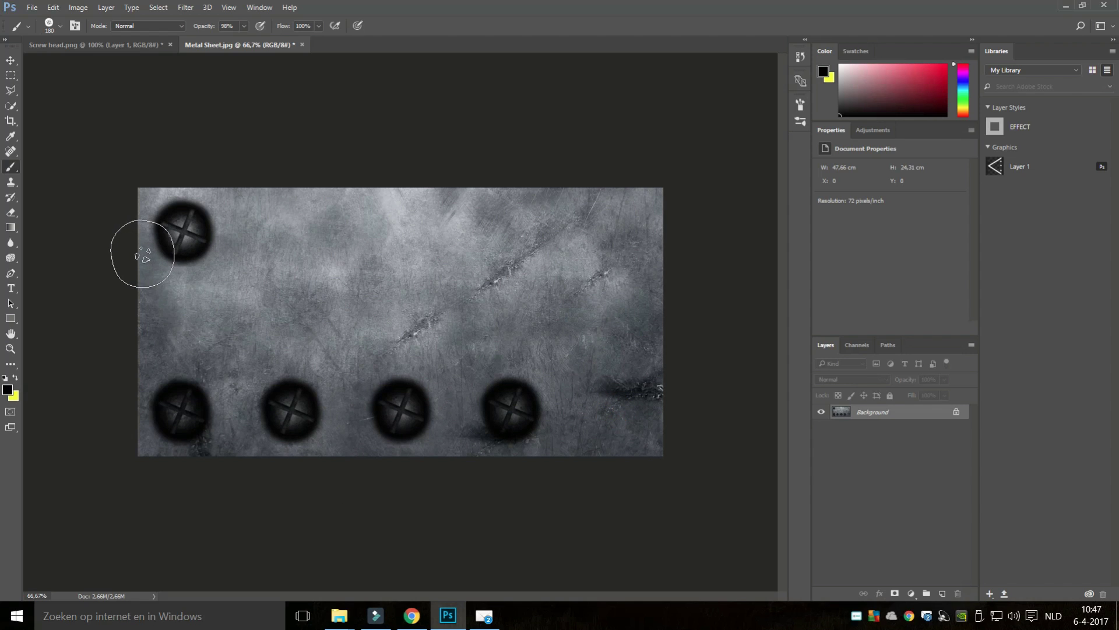
Stamp a row of five evenly spaced black screws across the middle of the metal sheet
click(178, 316)
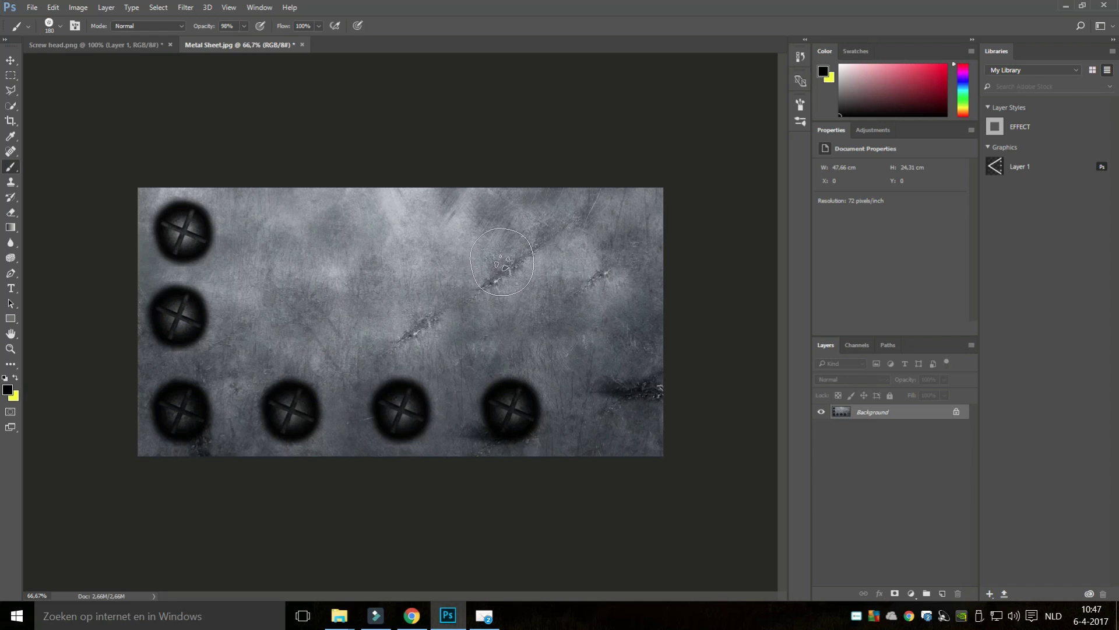
click(289, 319)
click(398, 321)
click(508, 322)
click(618, 326)
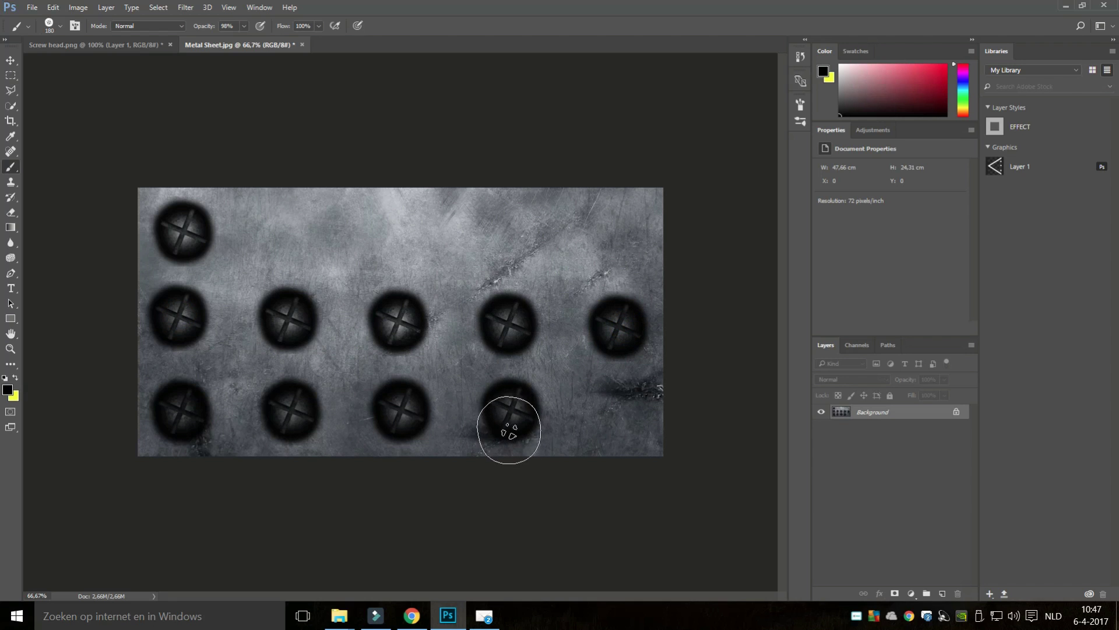